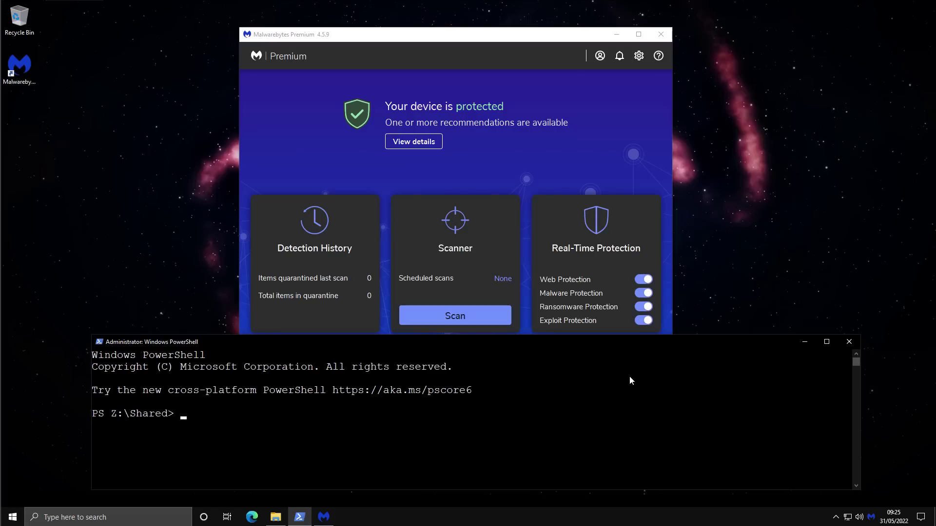
Browse the Z:\Shared\Classified folder down through its 70 ransomware sample applications.
click(282, 517)
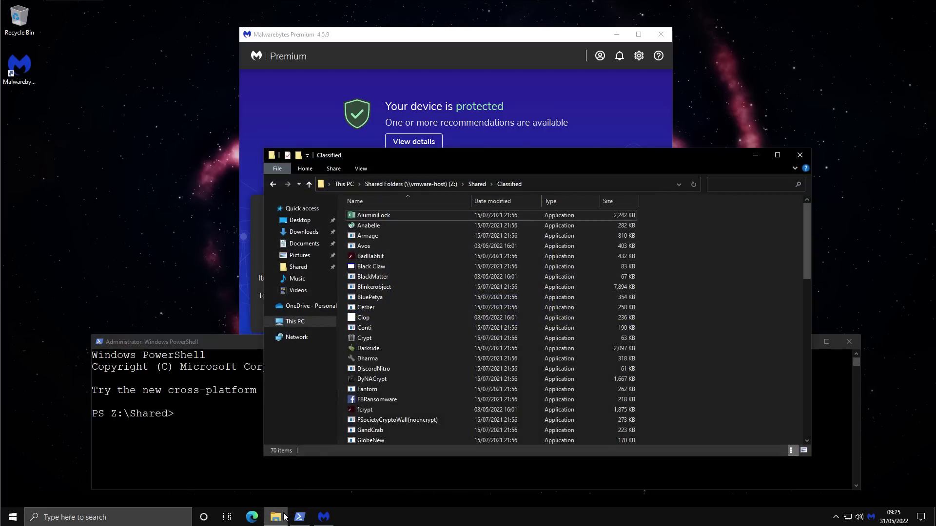
scroll(375, 347, down, 15)
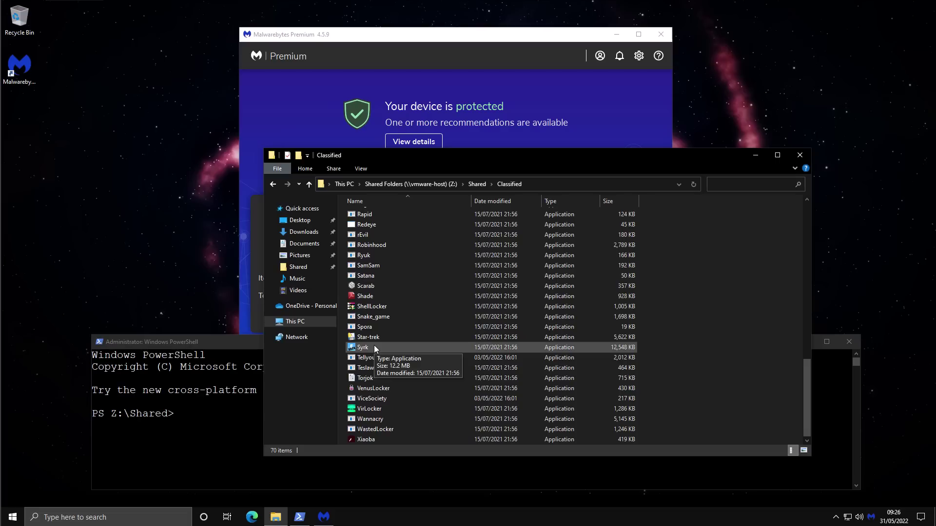
Show the Documents folder with its malx folder and Folger Shakespeare DOC, PDF and TXT files.
click(325, 517)
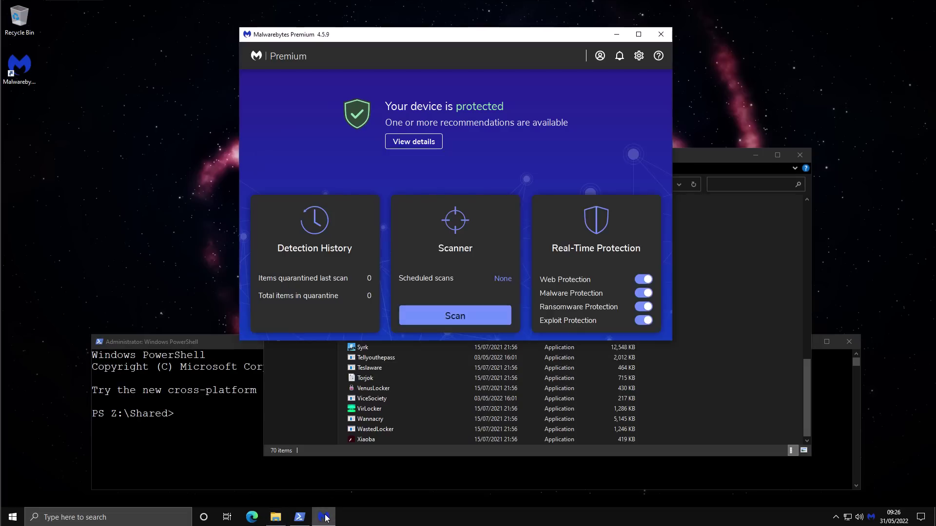
click(276, 517)
click(313, 245)
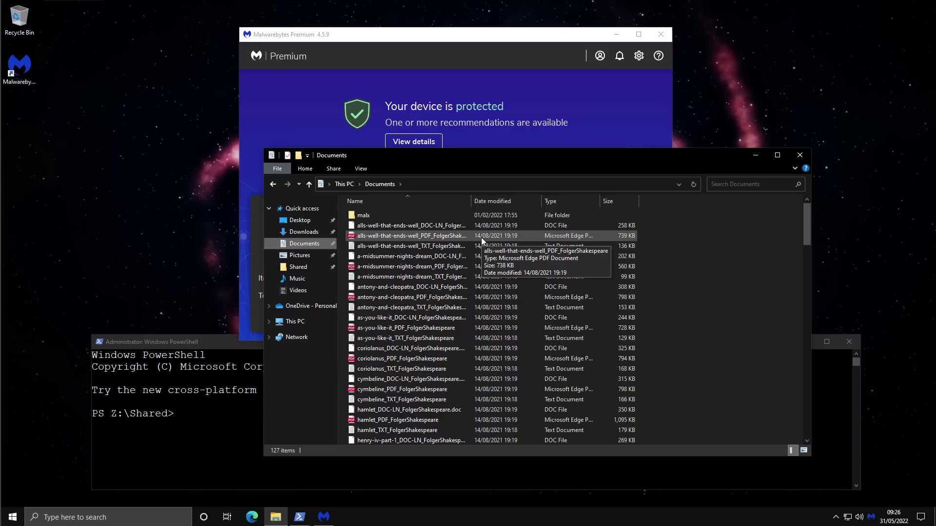
Begin entering 'python malx.py' at the Z:\Shared PowerShell prompt.
click(237, 394)
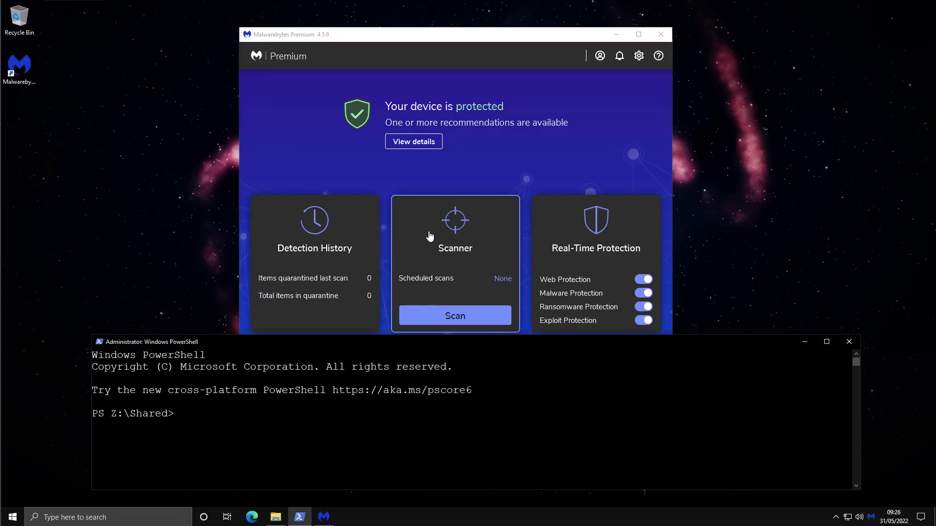
text(python ma)
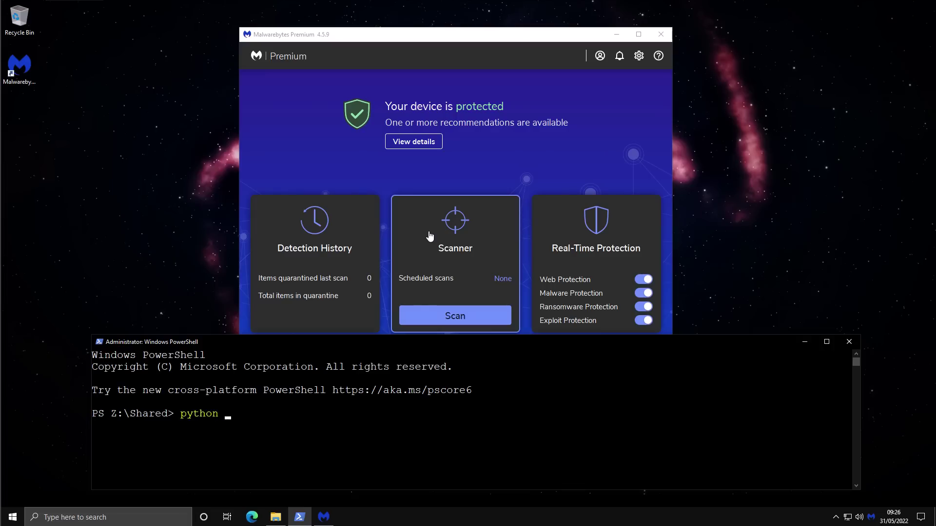
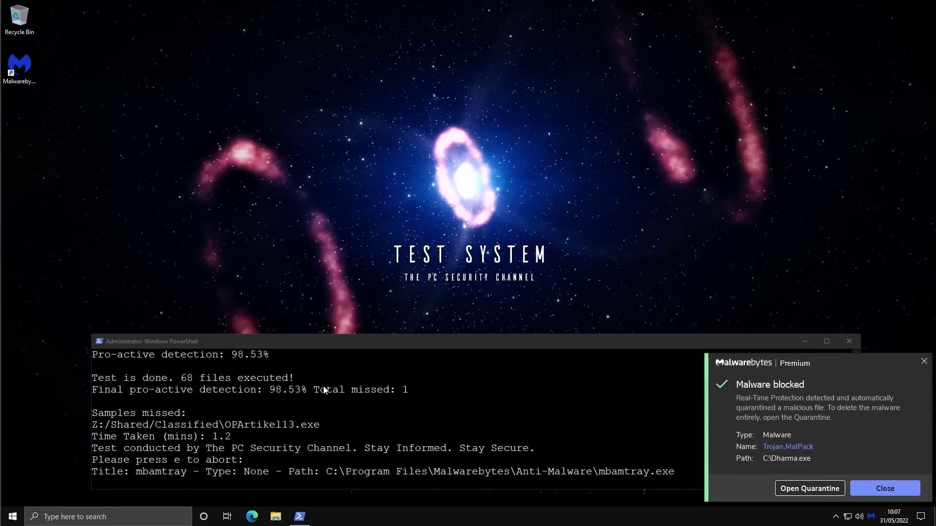
Open the Documents folder in a new File Explorer window to find the Shakespeare test files.
key(super+e)
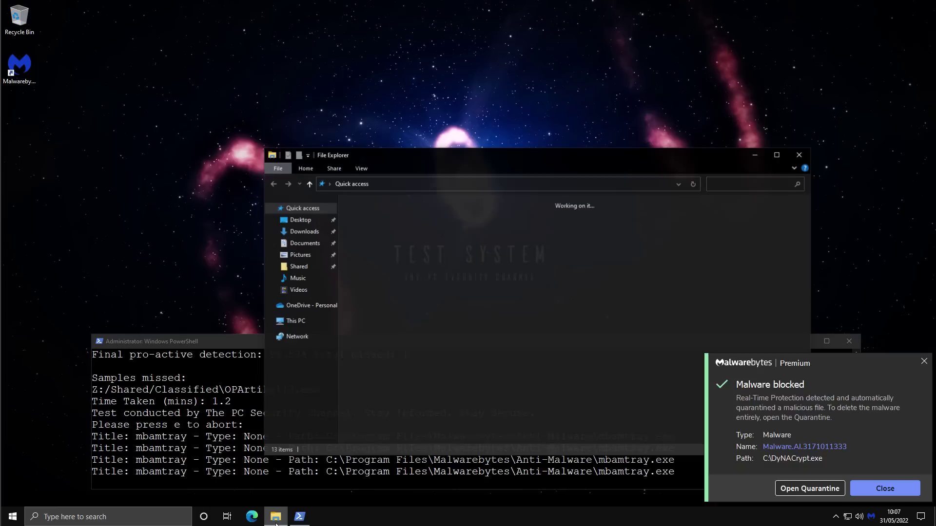
click(322, 254)
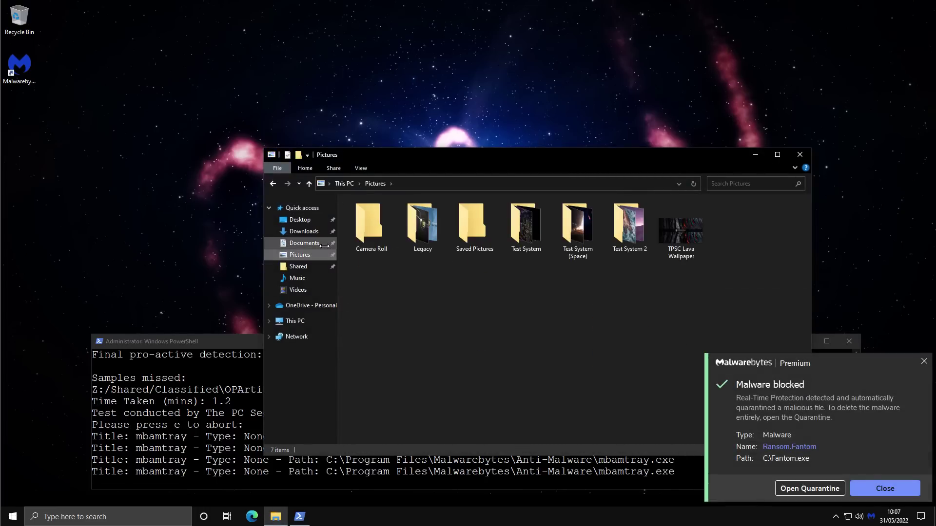
click(325, 247)
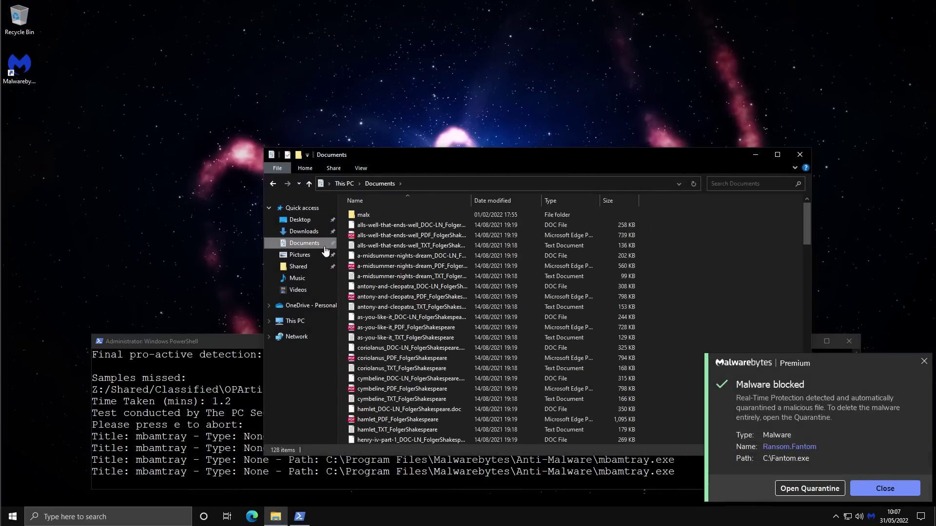
double_click(375, 235)
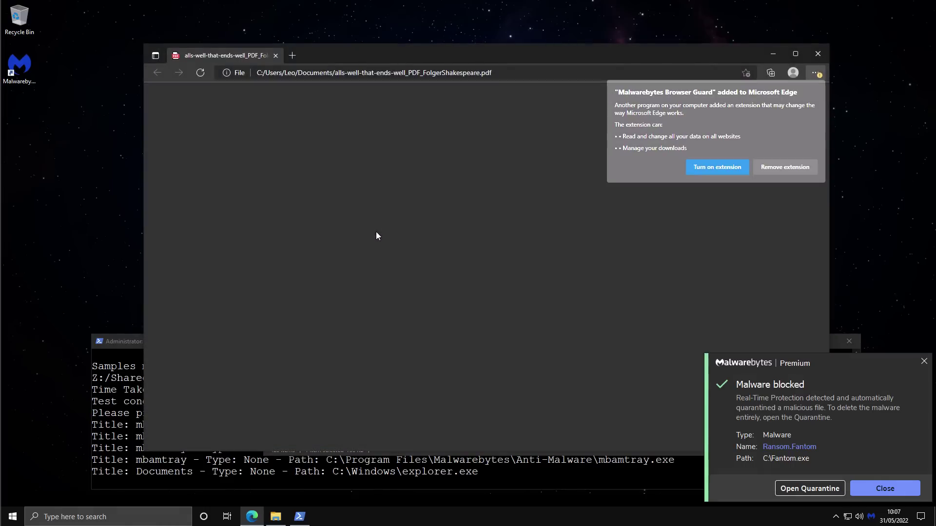
click(780, 168)
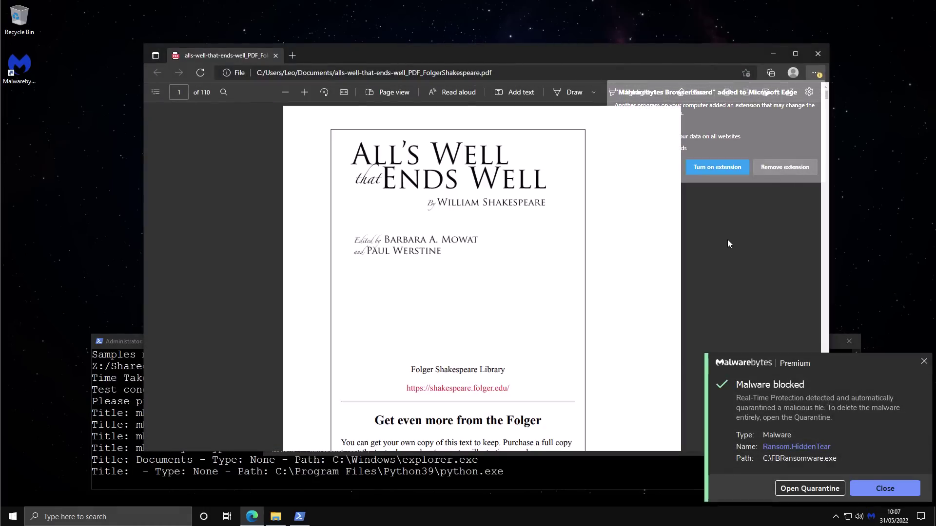
scroll(728, 240, down, 15)
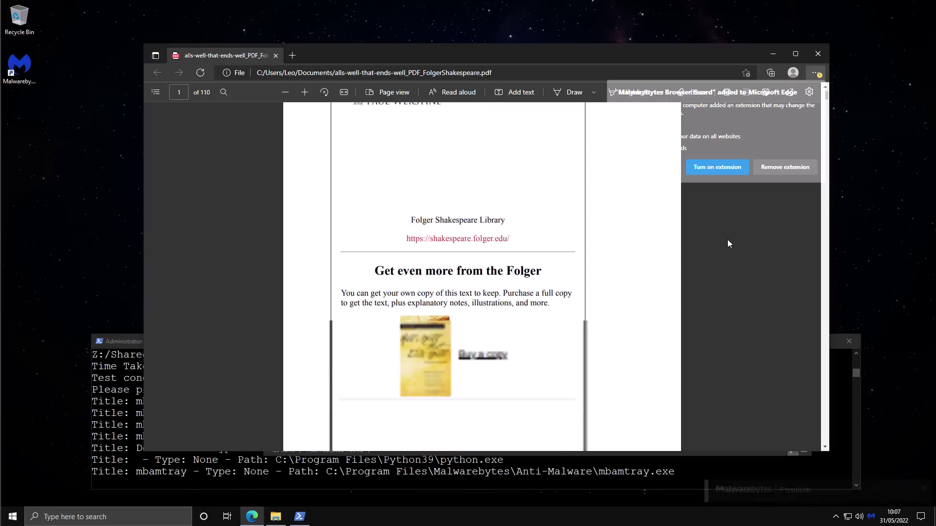
scroll(727, 240, down, 10)
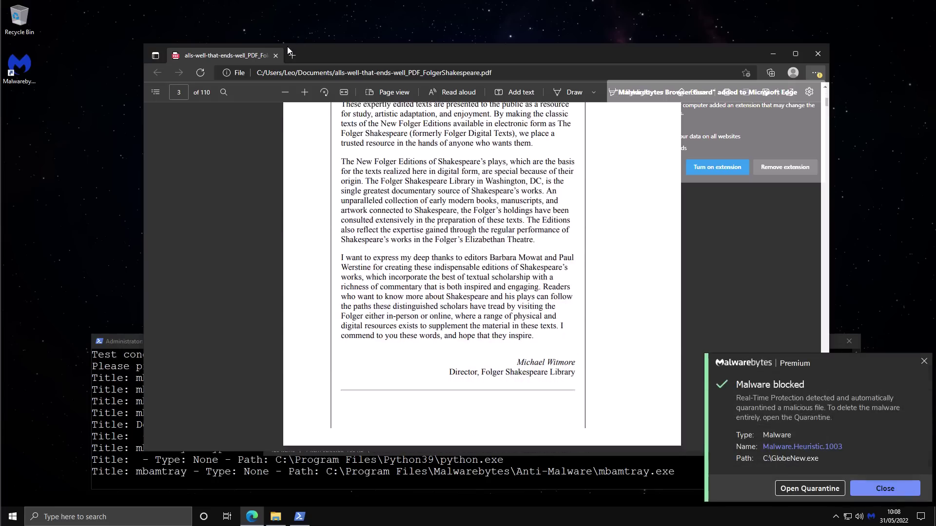
click(276, 56)
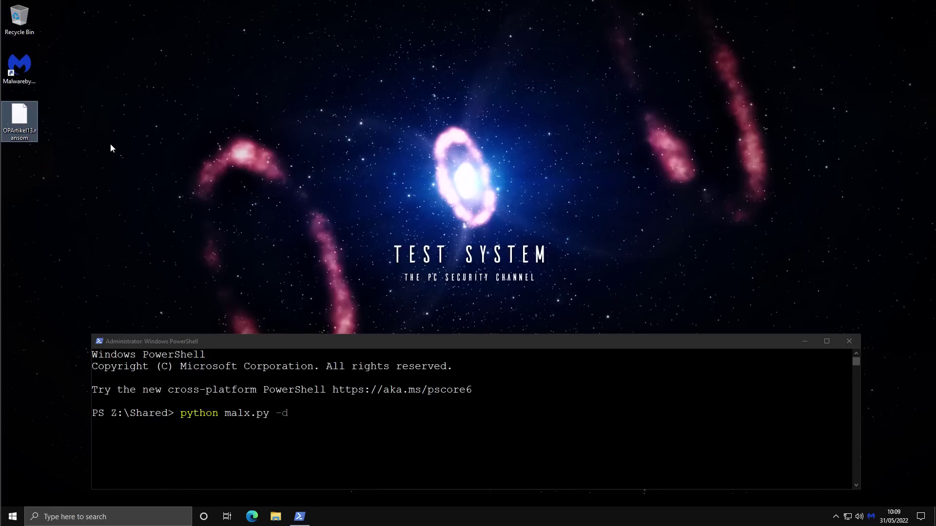
Begin renaming OPArtikel13.ransom on the desktop and highlight its 'ransom' extension.
click(31, 137)
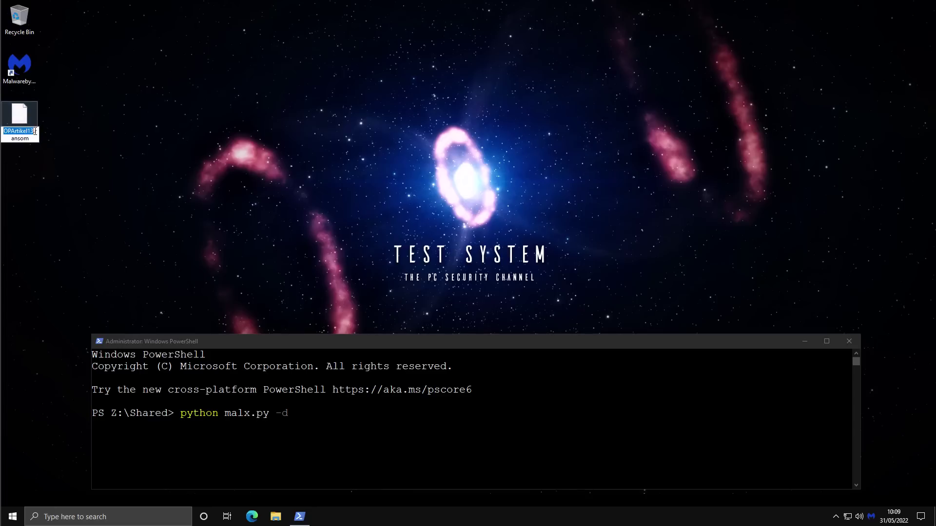
click(35, 131)
drag(35, 131, 47, 142)
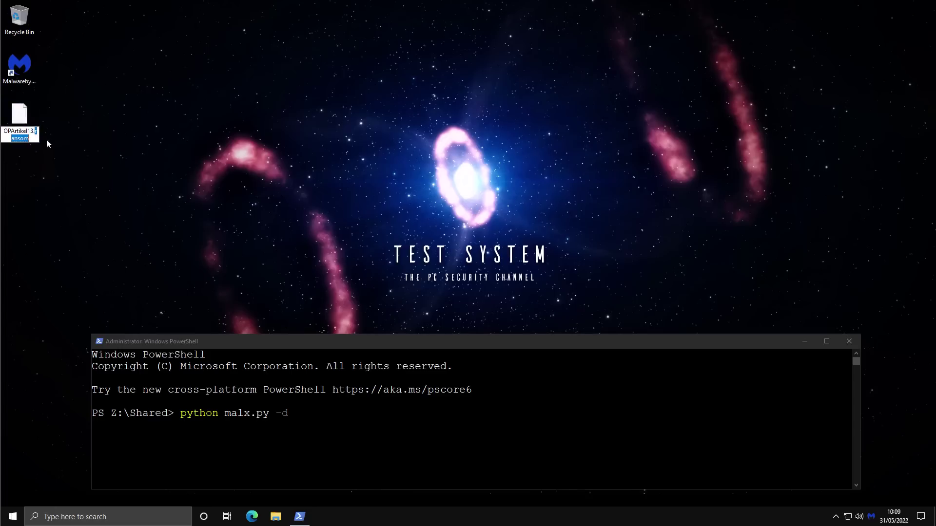
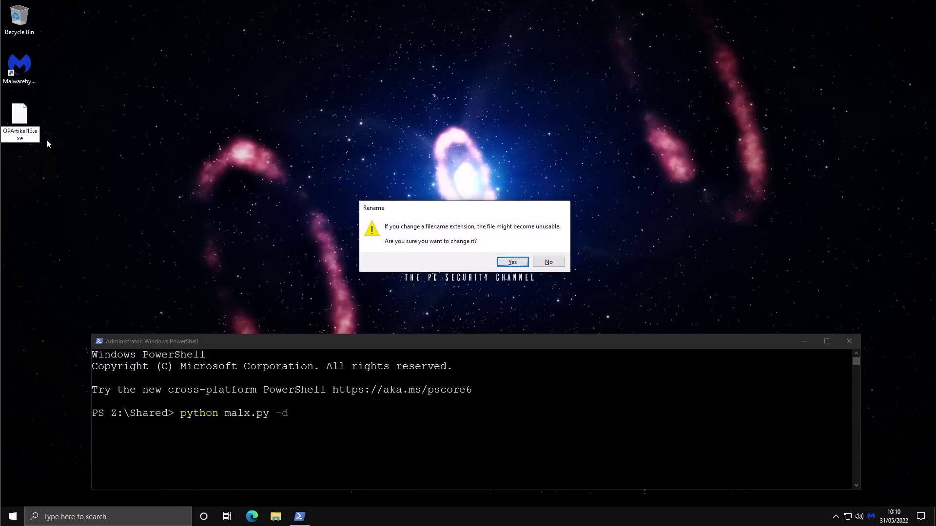
key(Return)
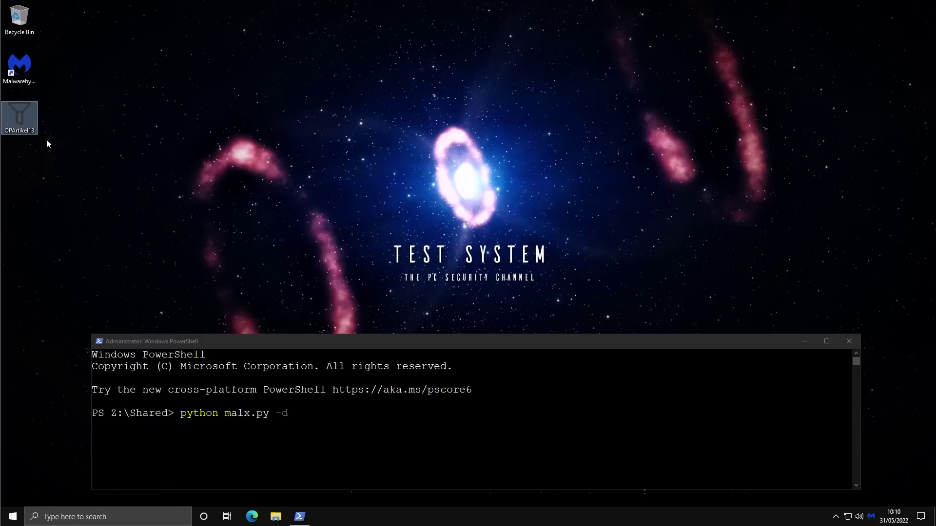
Commit OPArtikel13's rename to an .exe file and close Malwarebytes' malware-blocked alert.
click(47, 143)
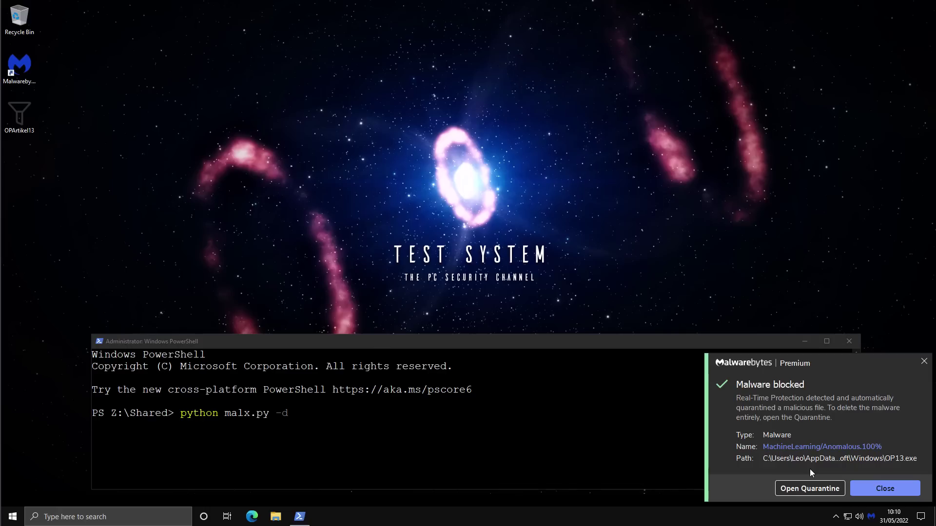
click(867, 487)
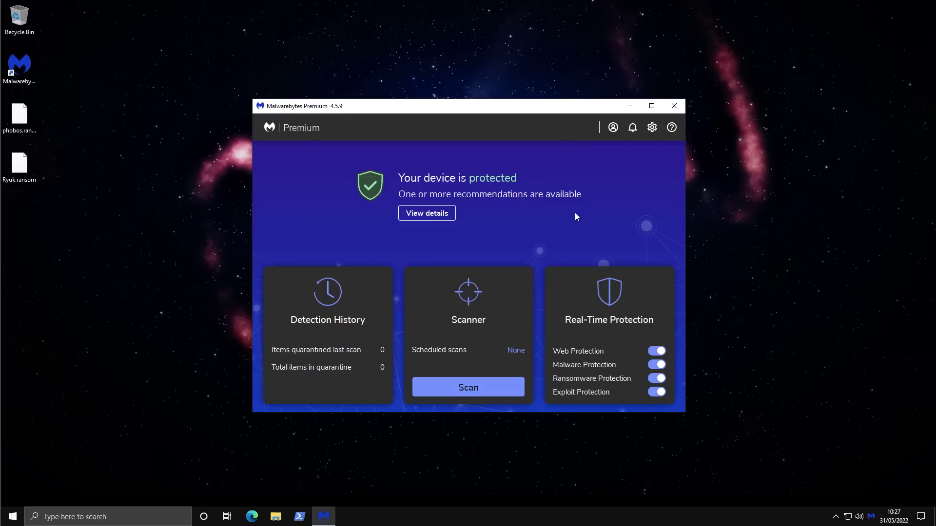
Switch the Malware Protection toggle off in the Real-Time Protection card.
click(657, 365)
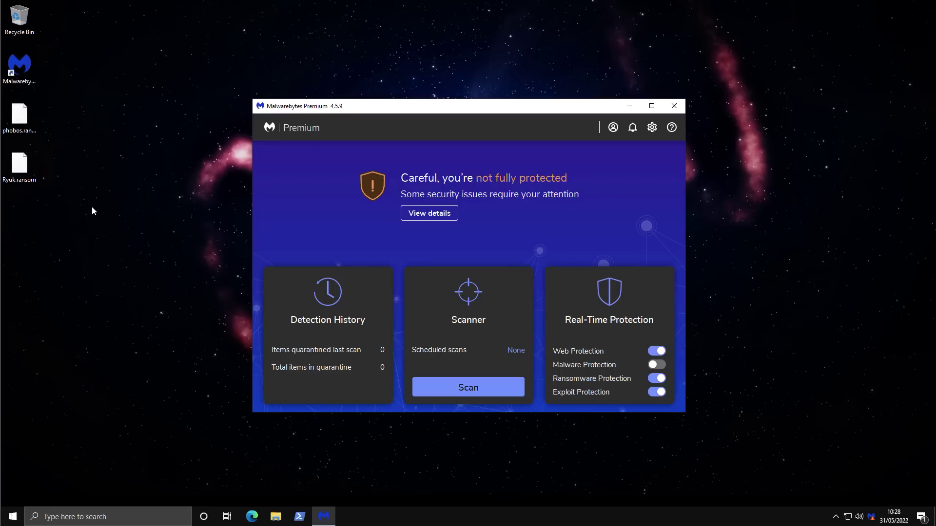
Rename phobos.ransom to phobos.exe by replacing the 'ransom' extension with 'exe'.
click(28, 141)
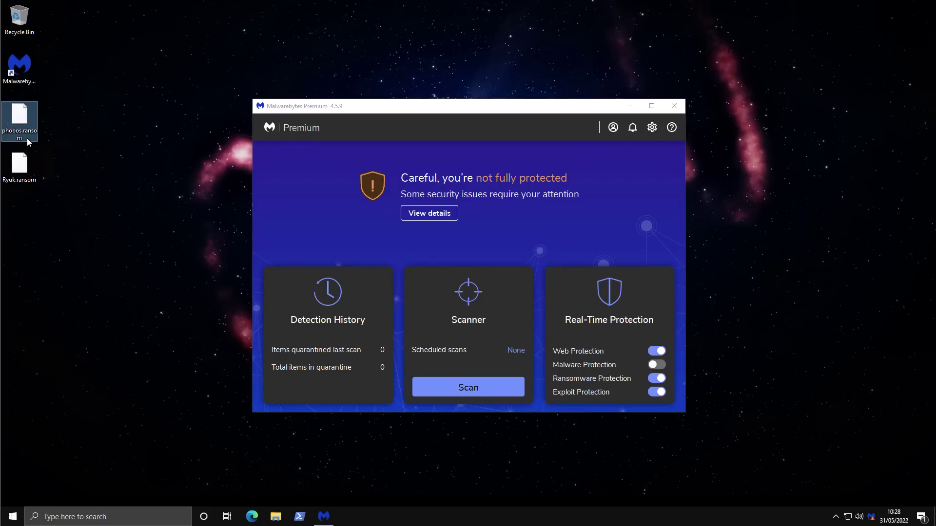
click(25, 138)
double_click(28, 136)
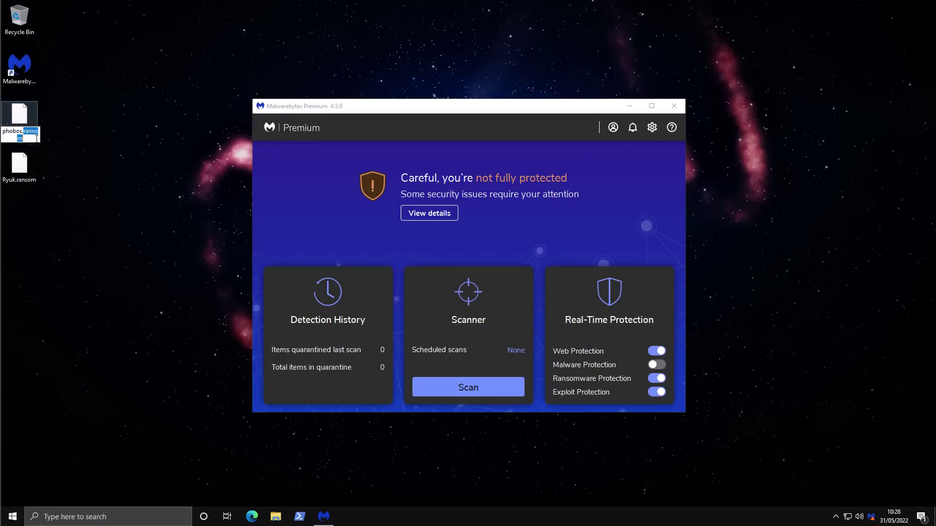
text(exe)
key(Return)
key(Return)
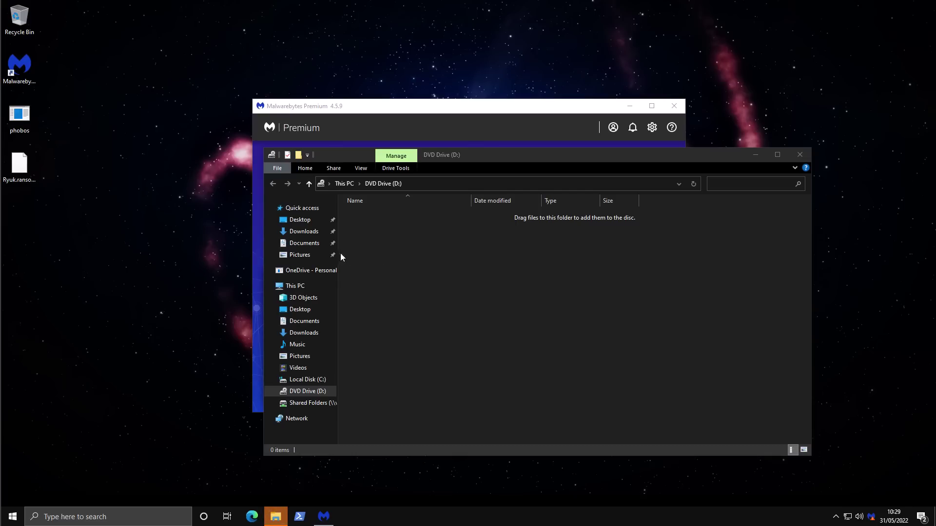
Open the Documents folder and the All's Well That Ends Well PDF to confirm it's intact.
click(317, 245)
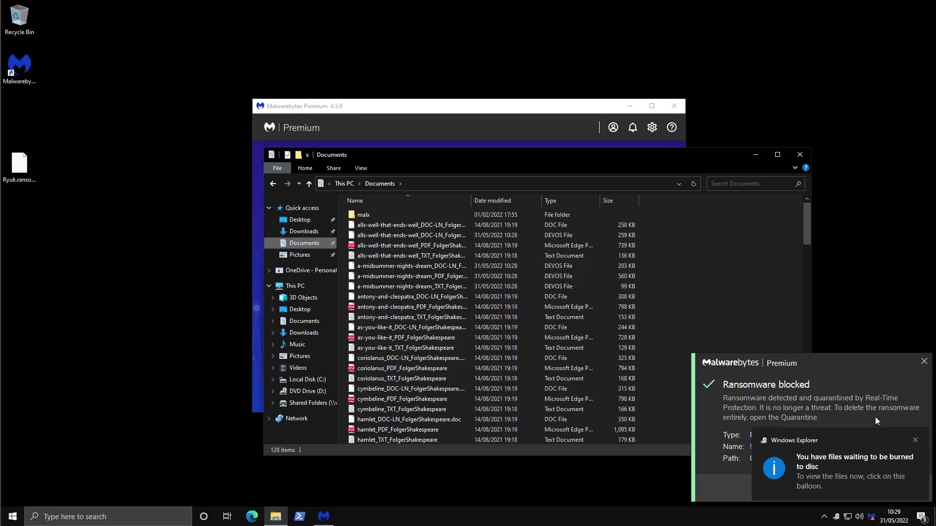
click(915, 440)
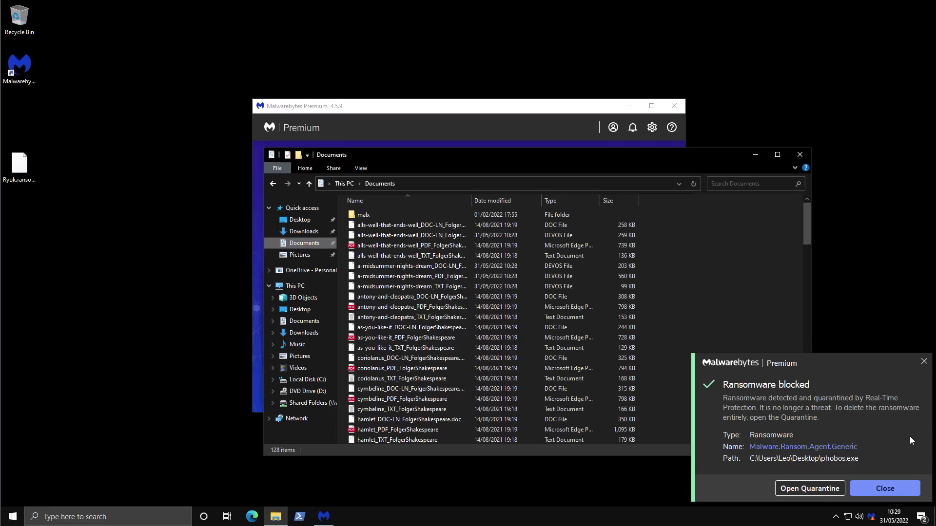
click(485, 248)
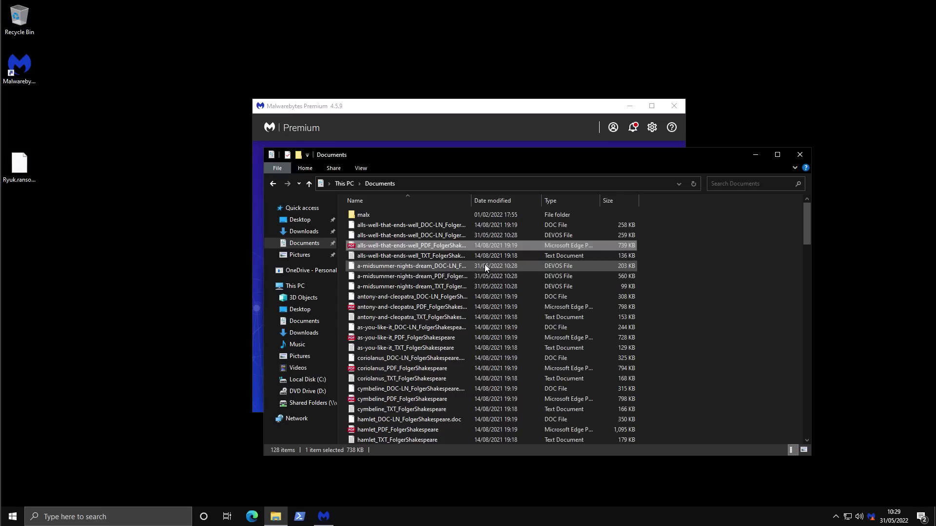
double_click(464, 247)
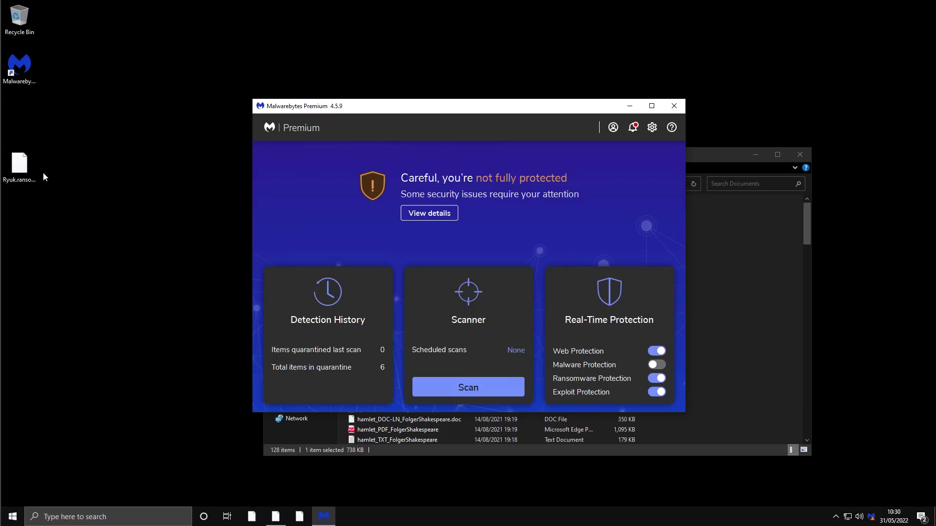
Rename Ryuk.ransom on the desktop to Ryuk.exe and select the renamed application.
click(30, 181)
key(F2)
text(Ryuk.exe)
key(Return)
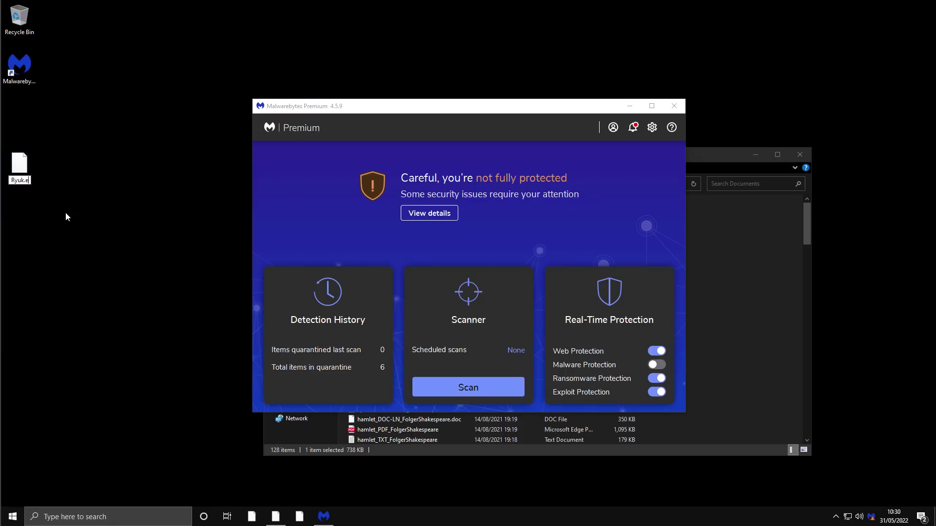
key(Return)
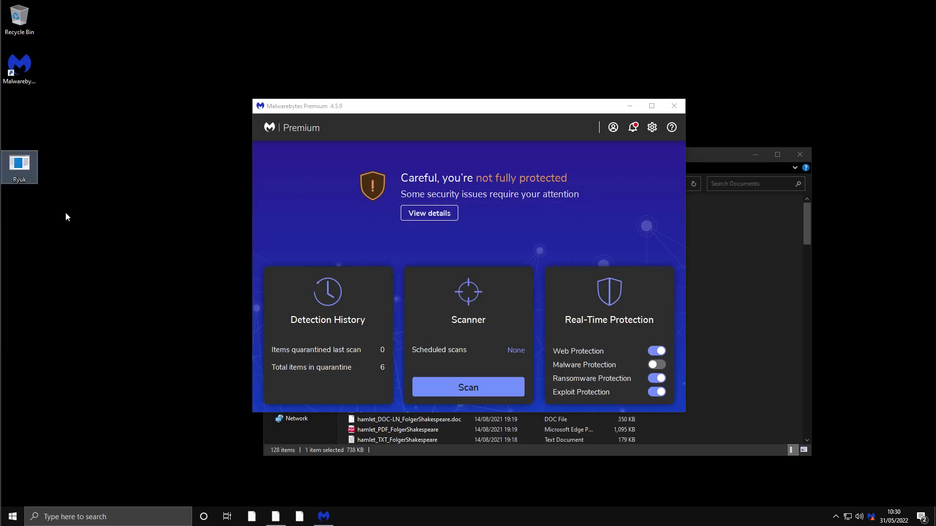
click(19, 166)
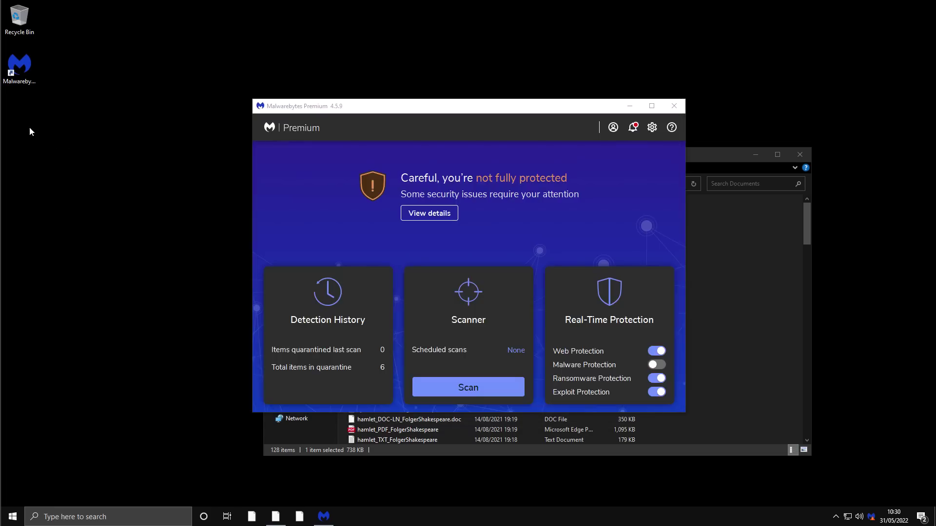
Rename the restored Ryuk.ransom again, replacing its 'ransom' extension with 'exe'.
click(29, 128)
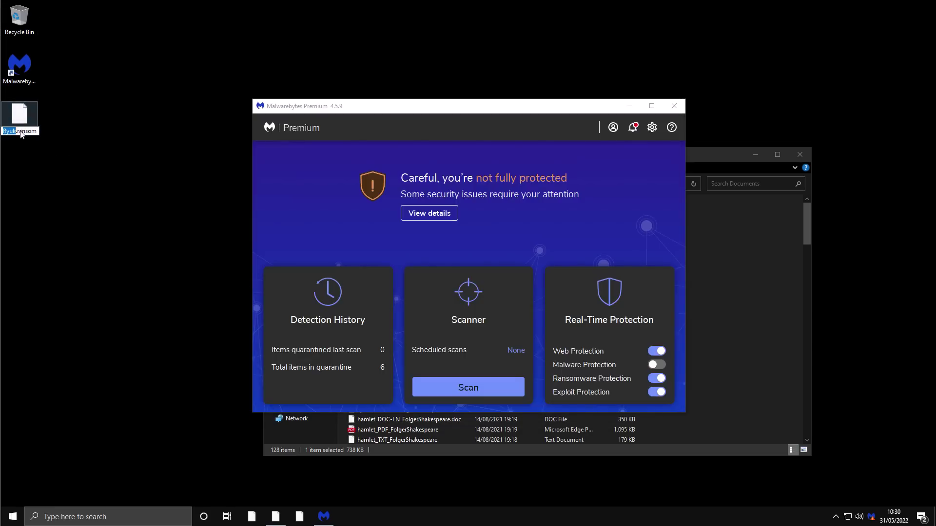
key(F2)
key(End)
key(shift+Left)
key(shift+Left)
key(shift+Left)
key(shift+Left)
key(shift+Left)
key(BackSpace)
key(BackSpace)
text(exe)
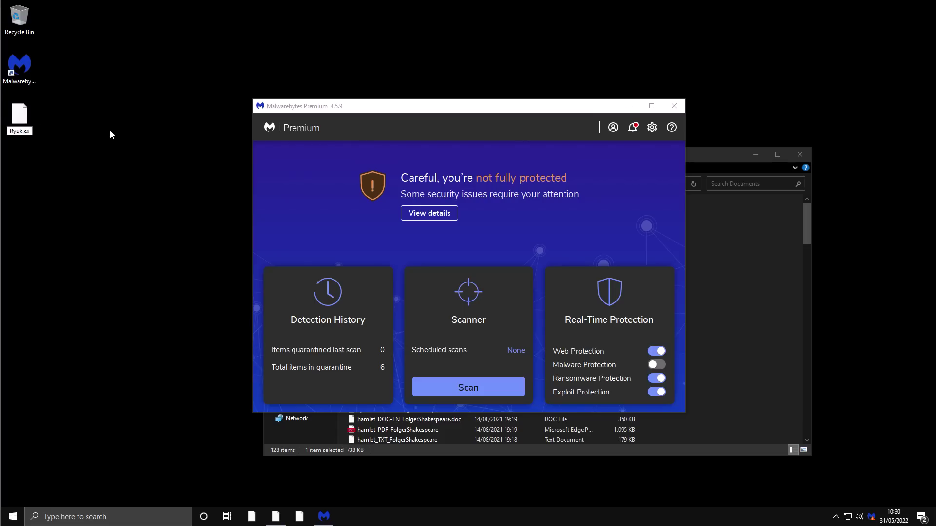
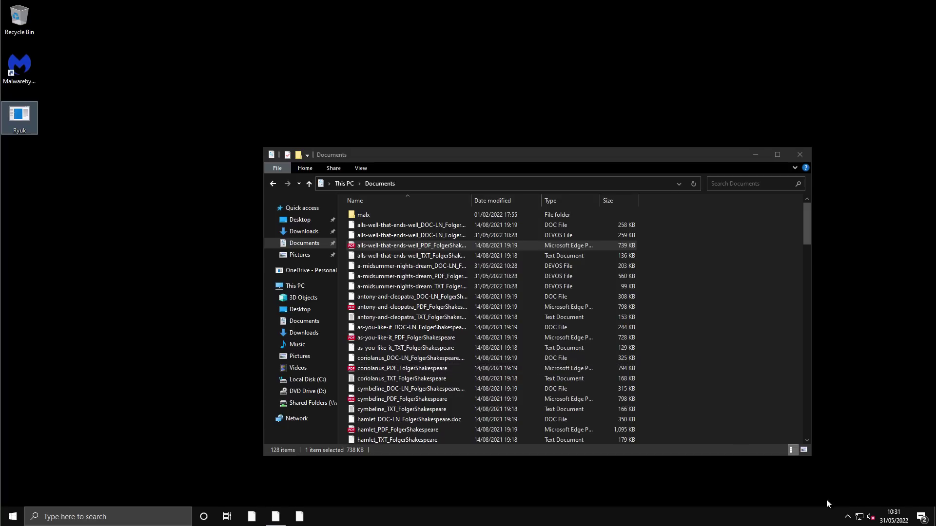
Check the tray's background apps, then select the encrypted midsummer-nights-dream PDF to confirm its RYK File type.
click(848, 517)
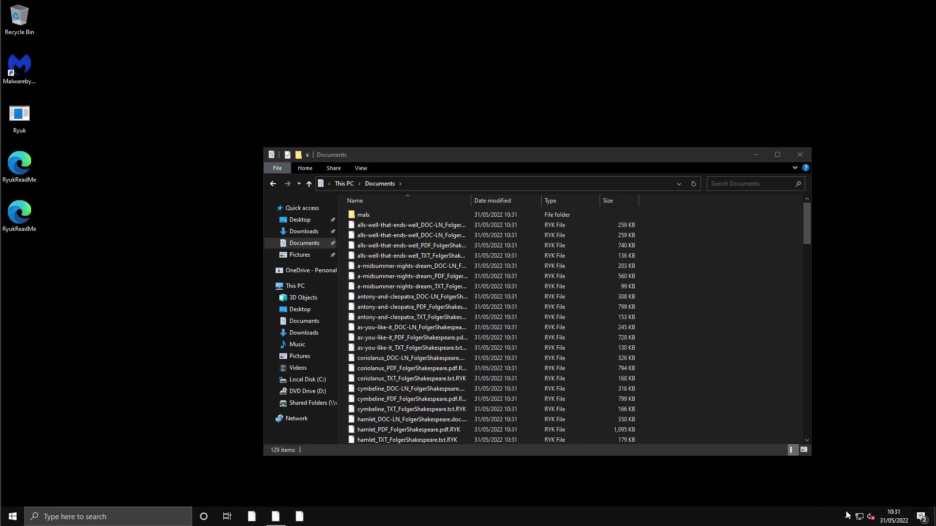
click(392, 276)
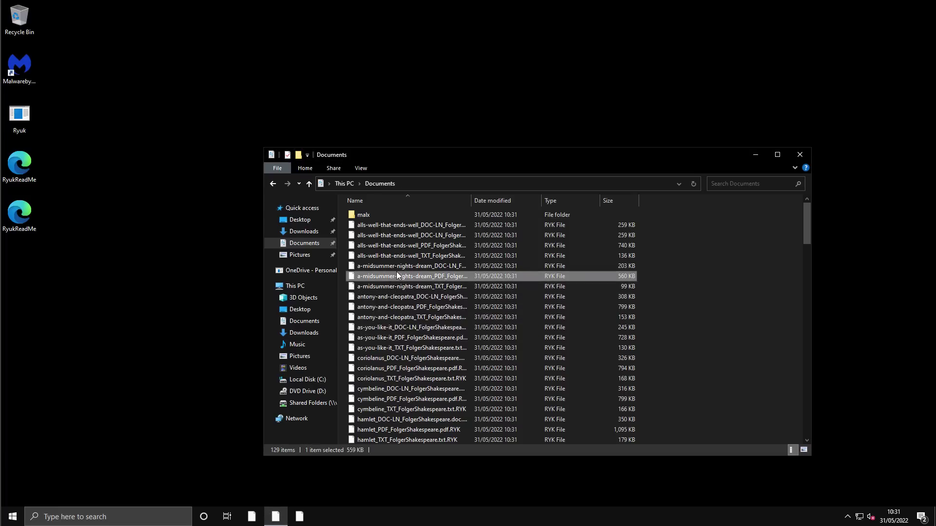
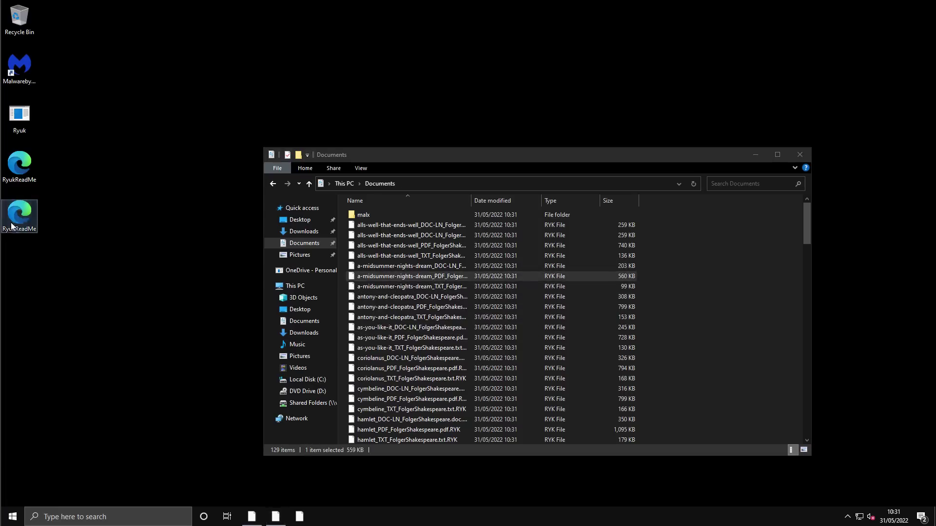
Open the desktop ransom note, then enable Tamper Protection blocking all items, including uninstalling and shutdown.
double_click(15, 217)
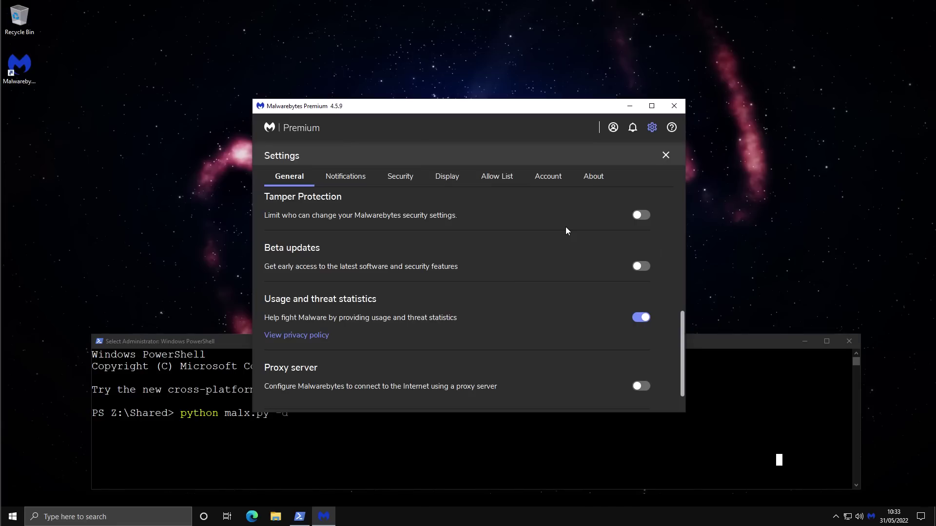
click(640, 216)
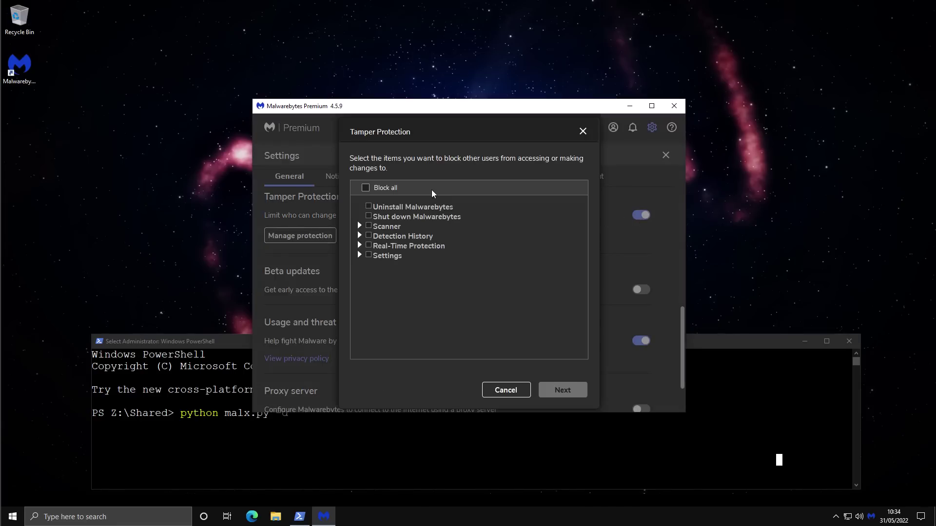
click(376, 224)
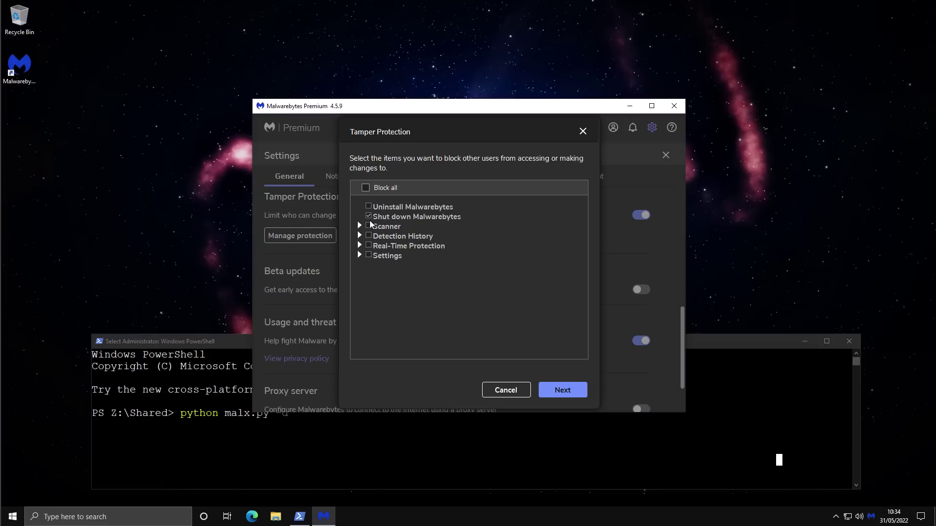
click(366, 188)
click(369, 217)
click(366, 189)
click(370, 207)
click(370, 217)
Set the Tamper Protection password, finish setup, and close Settings back to the dashboard.
click(563, 390)
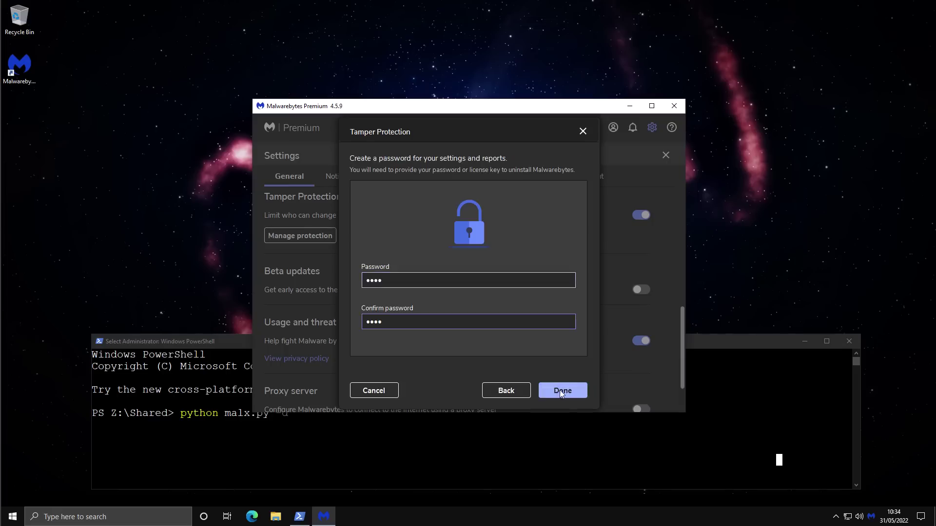
click(563, 391)
click(83, 155)
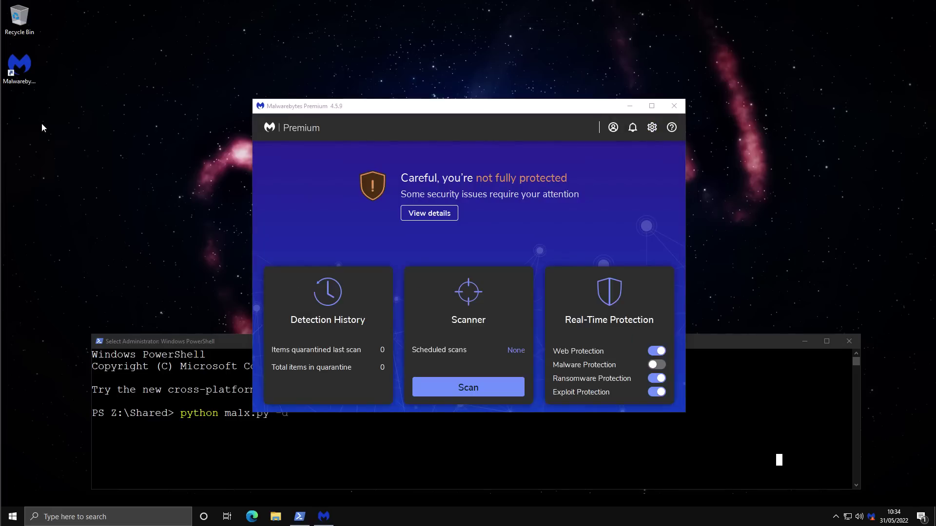
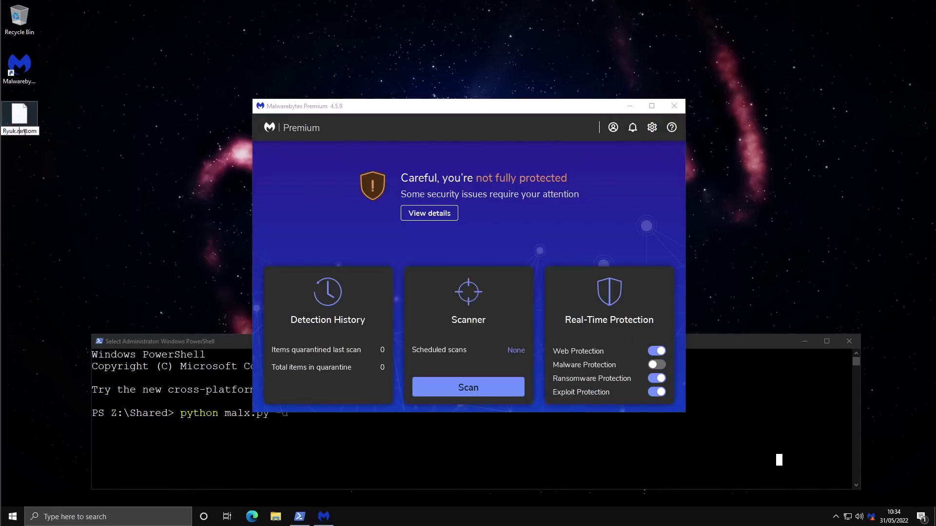
Replace the desktop file name Ryuk.ransom with Ryuk.exe and commit the rename.
key(ctrl+a)
text(Ryuk.exe)
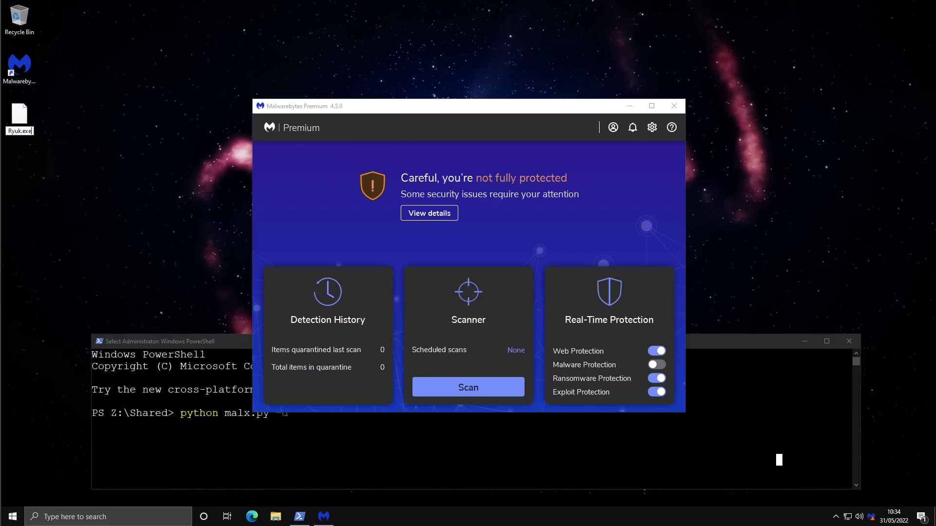
key(Return)
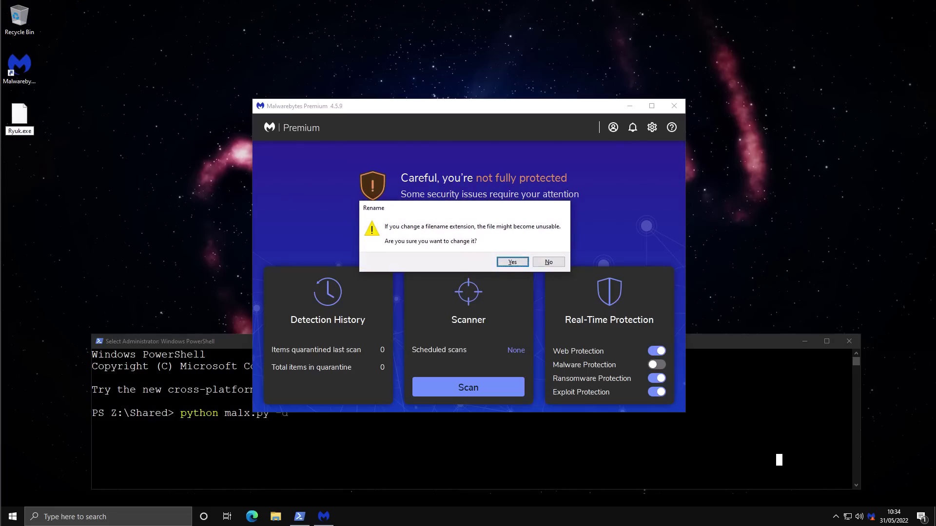
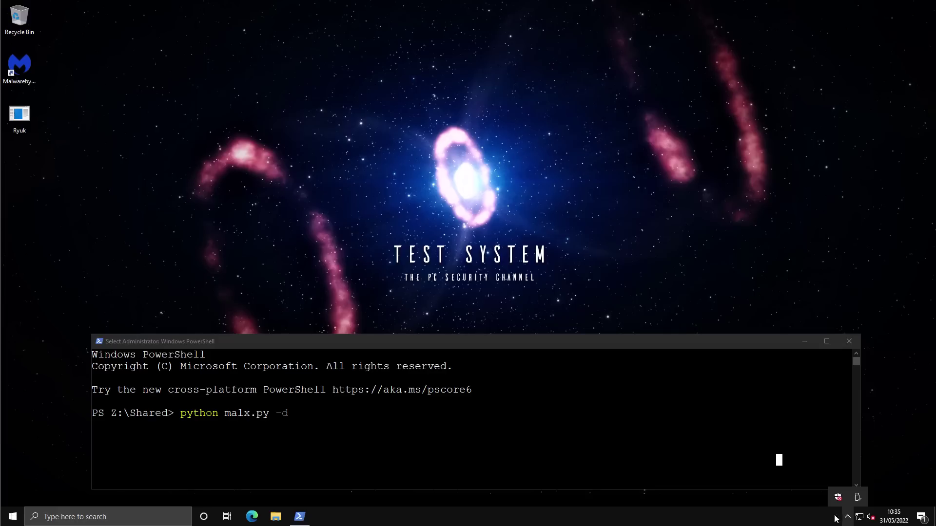
Open a File Explorer window from the taskbar, leaving the PowerShell prompt in Z:\Shared.
click(276, 521)
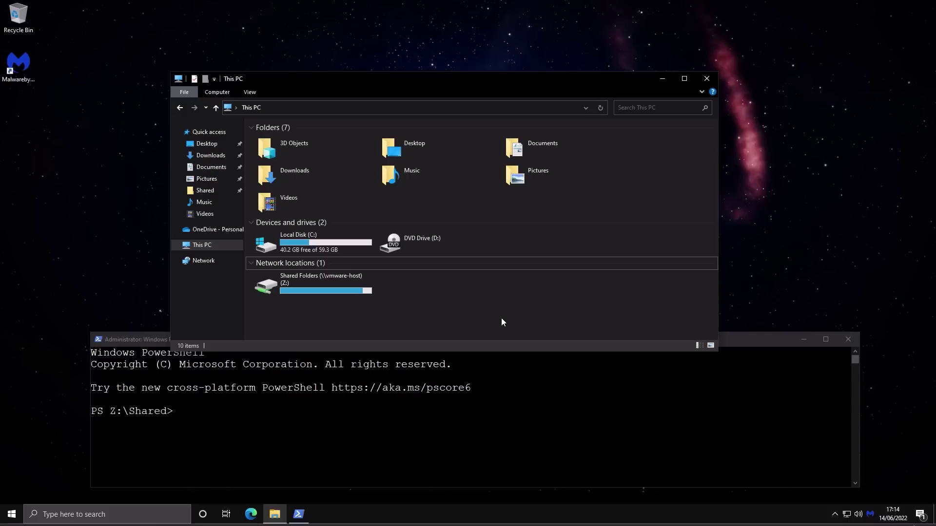
Box-select the Shared Folders (Z:) network drive under This PC.
drag(502, 319, 304, 275)
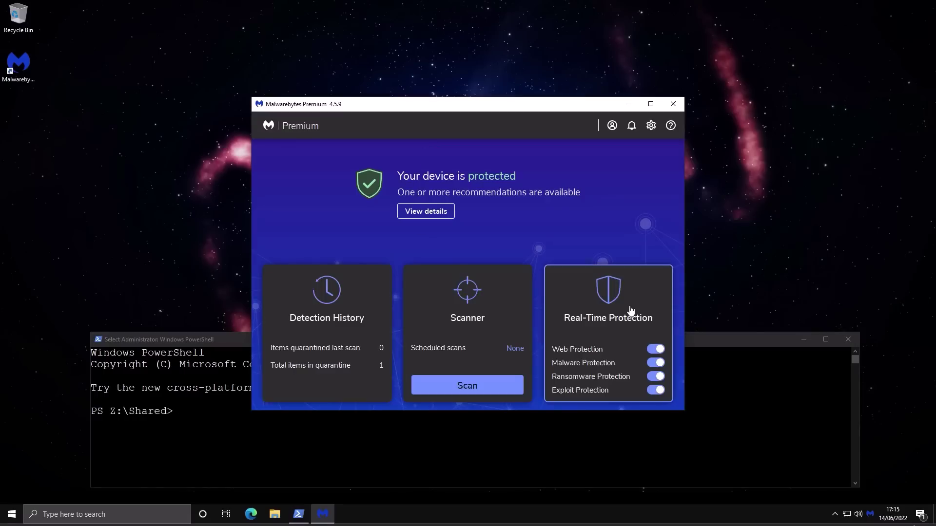
Open the advanced Exploit Protection settings in Malwarebytes' Security settings.
click(630, 311)
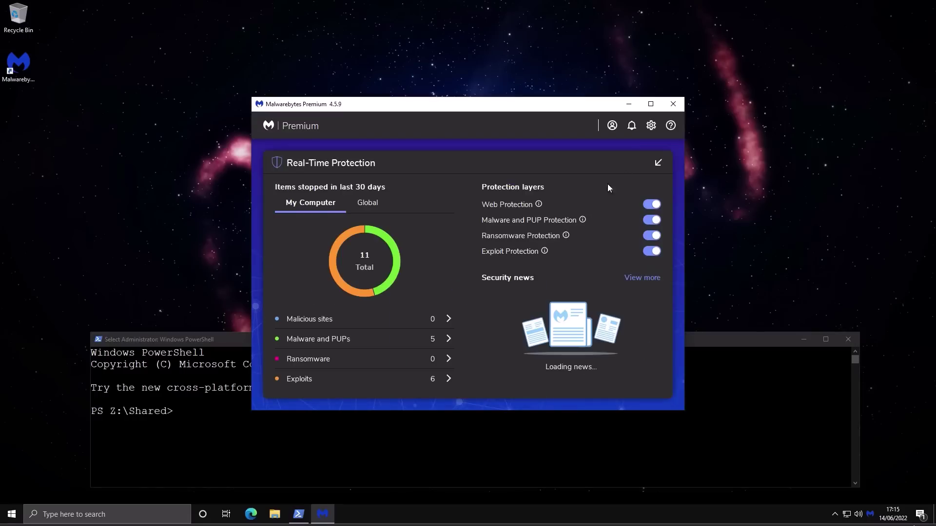
click(651, 125)
click(401, 173)
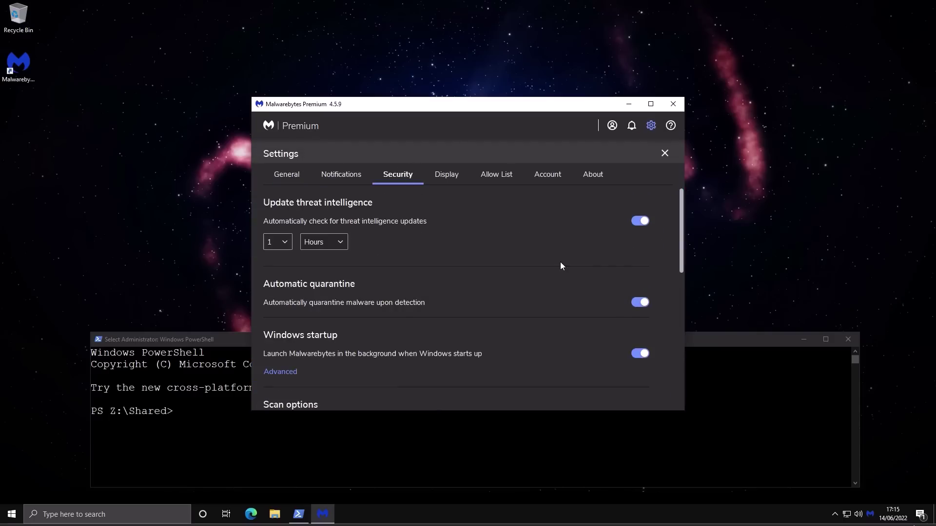
scroll(560, 262, down, 10)
click(493, 377)
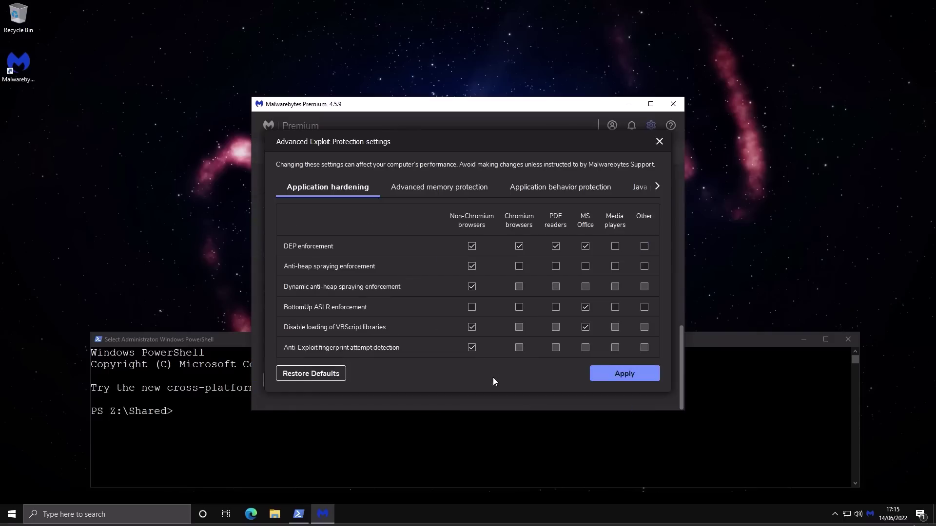
Enable and apply Penetration Testing attack blocking, then type 'python malx.p' in PowerShell.
click(653, 190)
click(640, 189)
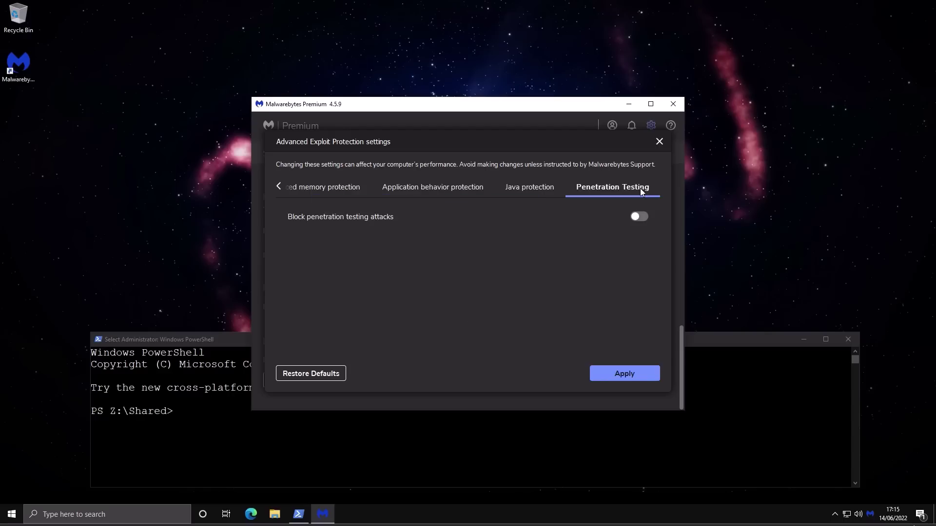
click(642, 216)
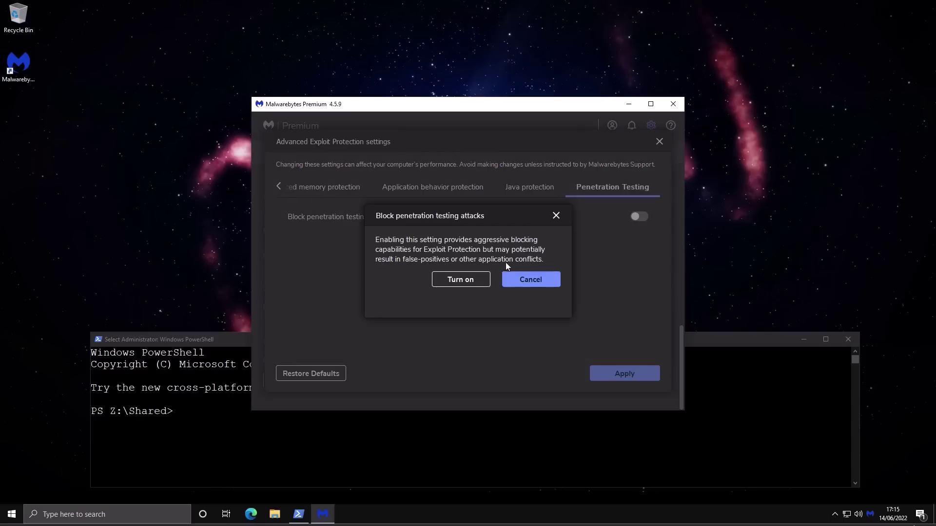
click(459, 278)
click(593, 373)
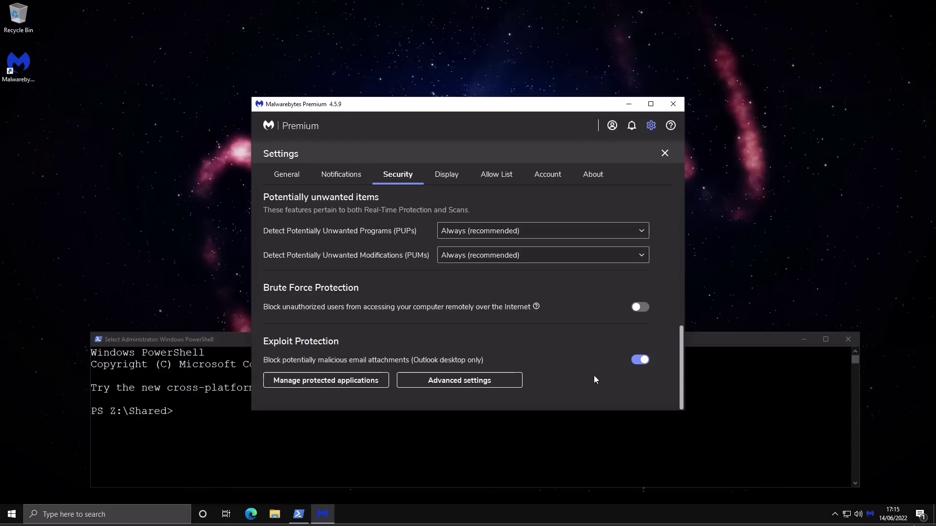
click(402, 453)
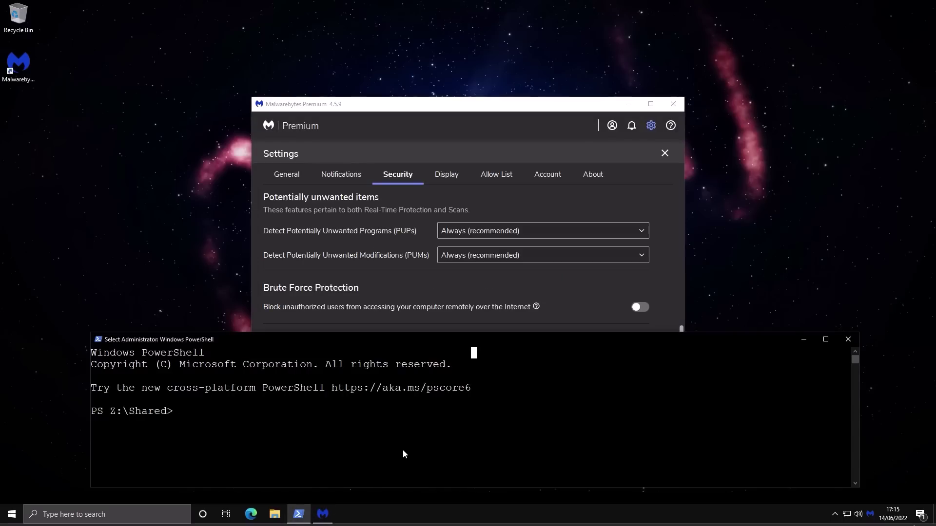
text(python )
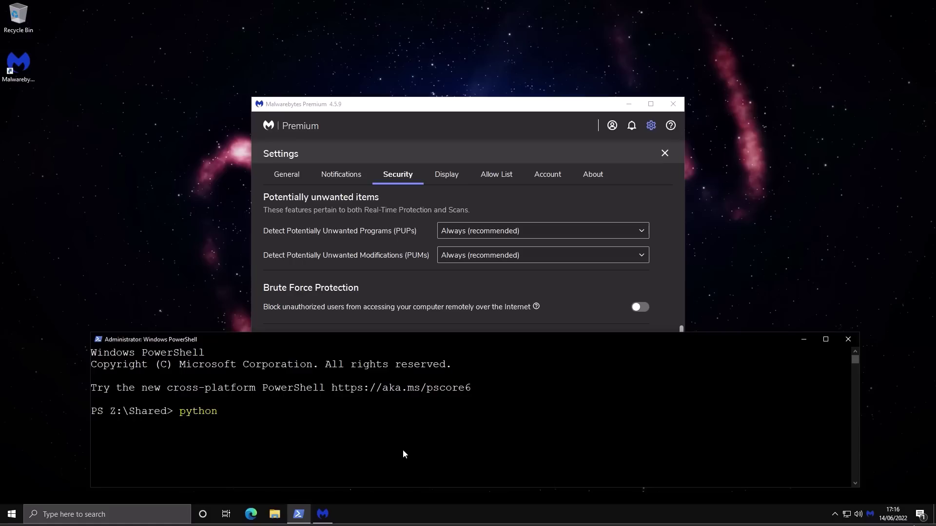
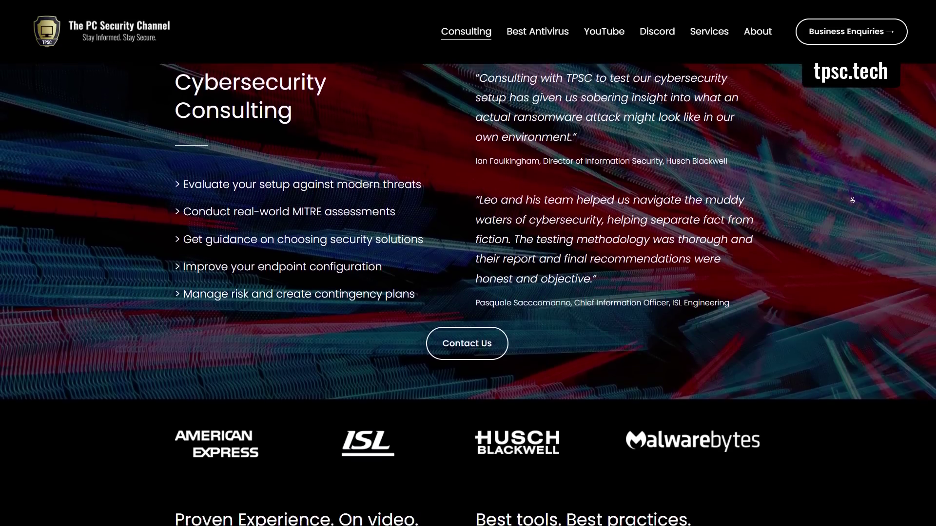
Scroll the Consulting page past the client logos to the Forbes feature and 'We simplify cybersecurity' headline.
scroll(852, 200, down, 5)
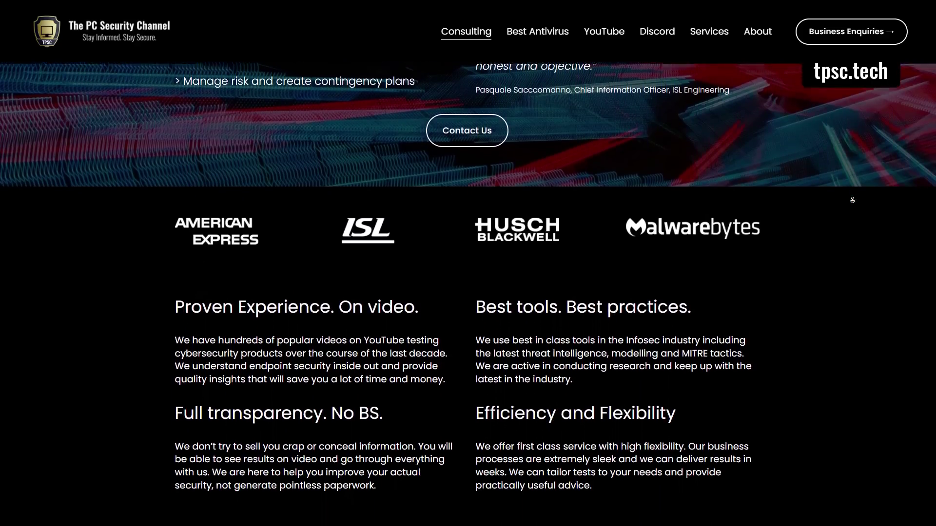
scroll(851, 200, down, 5)
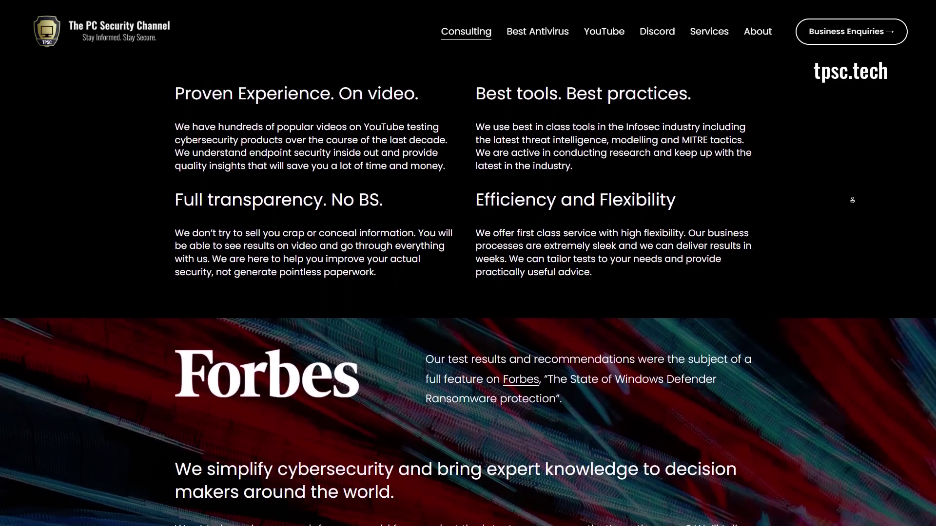